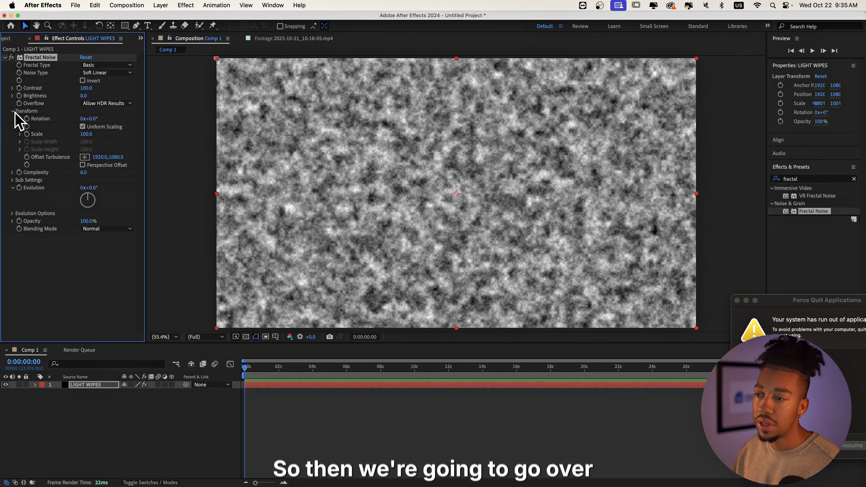
Turn off Uniform Scaling in the Fractal Noise transform and stretch Scale Width to about 311
click(13, 111)
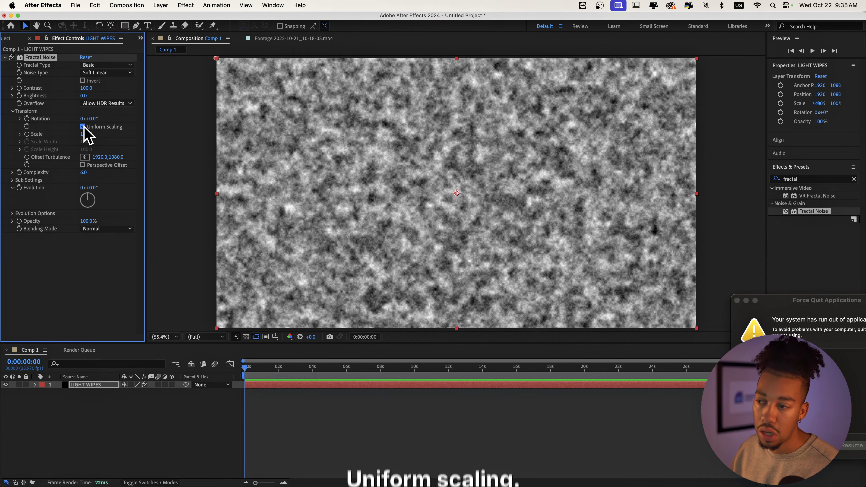
click(83, 126)
mouse_move(87, 161)
mouse_down()
mouse_move(55, 161)
mouse_move(112, 142)
mouse_move(184, 143)
mouse_up()
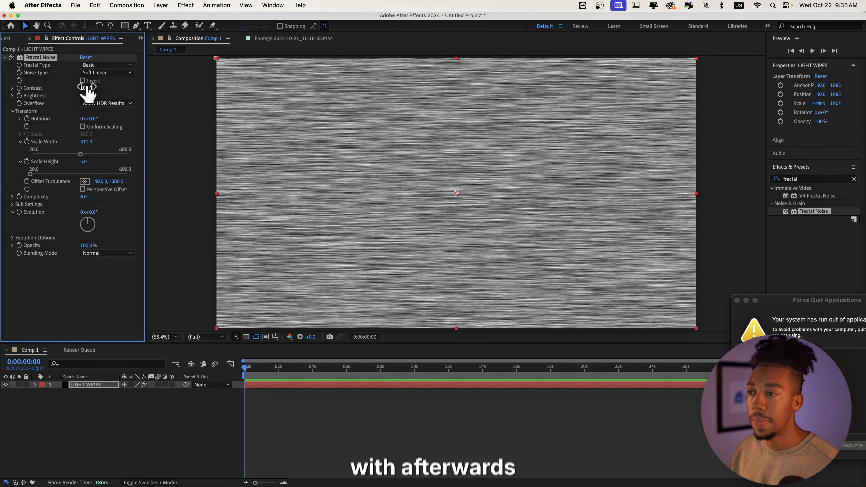
Raise the noise Contrast to about 1078 and lower Brightness to about -138
drag(85, 87, 419, 88)
drag(555, 114, 551, 114)
drag(84, 96, 4, 104)
drag(6, 104, 4, 104)
Adjust Scale Width to about 3191, Scale Height to about 21 and Brightness to about -269
mouse_move(86, 142)
mouse_down()
mouse_move(155, 145)
mouse_move(137, 146)
mouse_up()
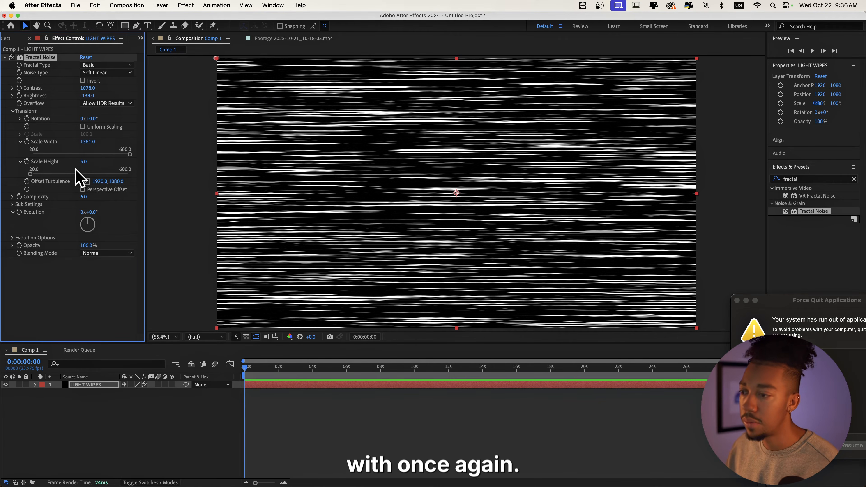
drag(83, 166, 87, 166)
drag(87, 98, 70, 97)
Set the Fractal Type to Dynamic Twist
click(100, 64)
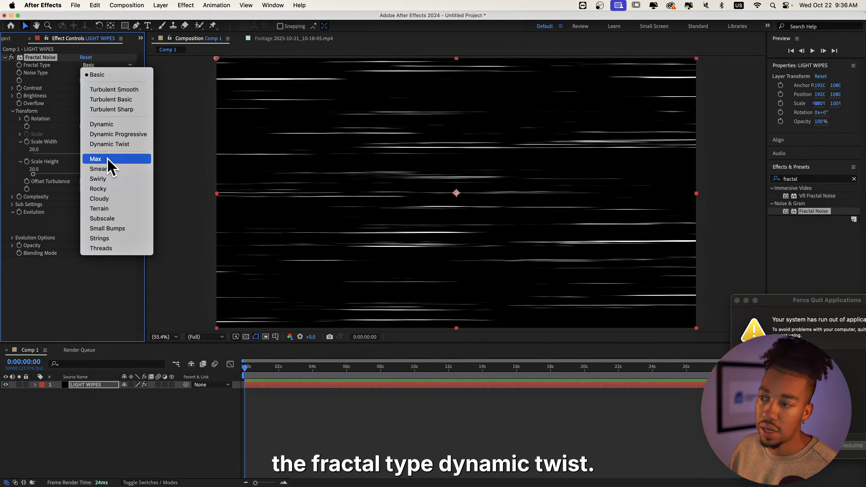
click(104, 145)
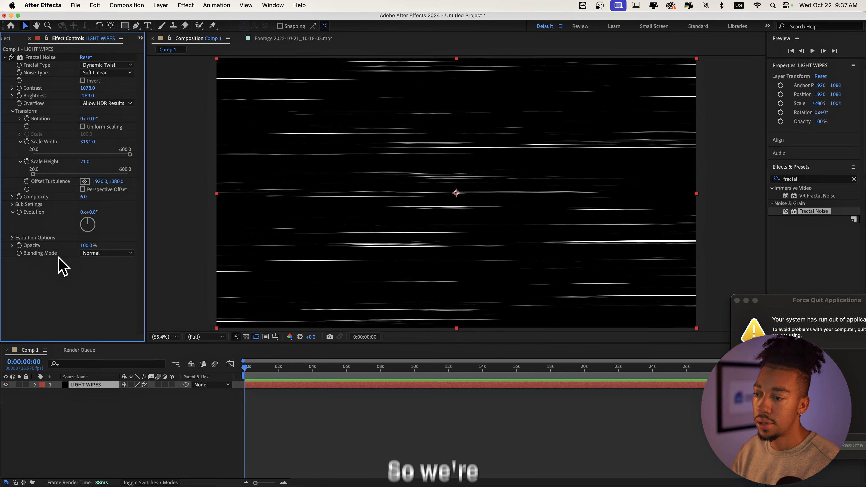
Add the expression time*24 to Random Seed under Evolution Options and preview the animation
click(13, 237)
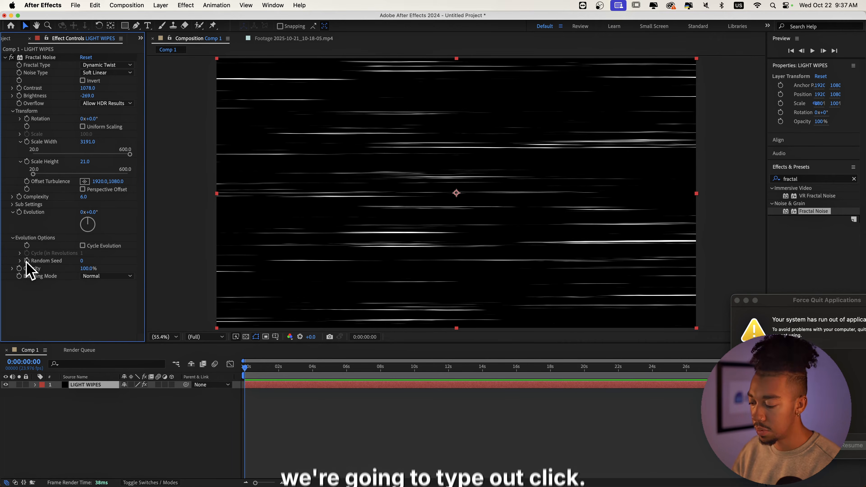
alt+click(27, 260)
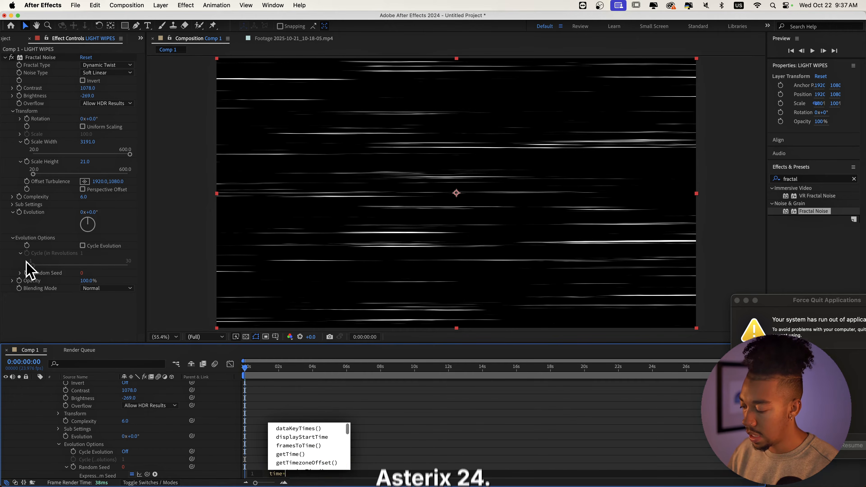
click(266, 377)
key(space)
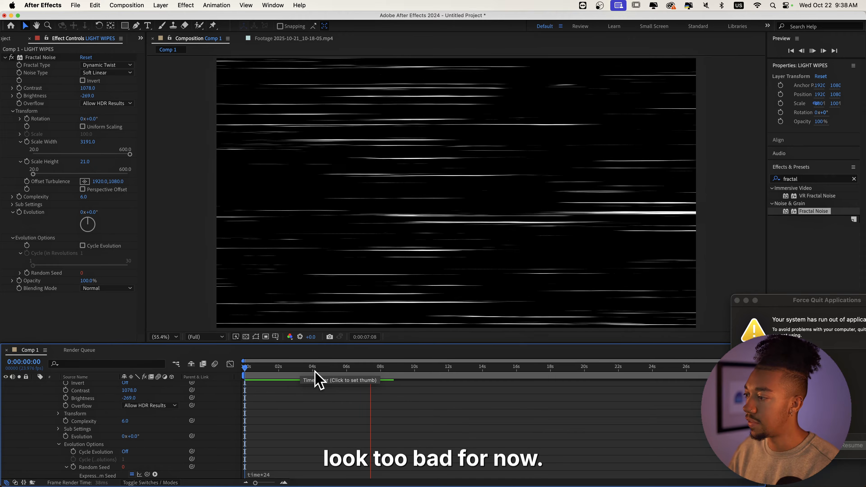
key(space)
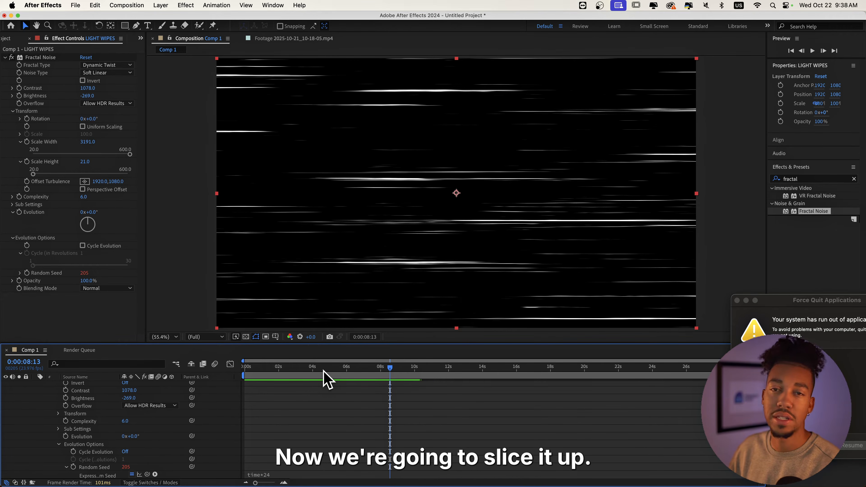
Search the effects for deep glow, apply Deep Glow to the layer, and return to the start
click(817, 178)
text(deep hg)
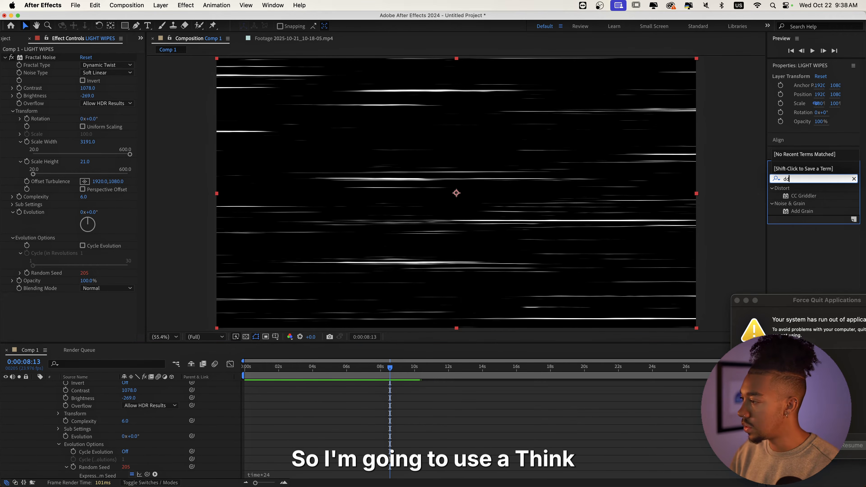
text(ow)
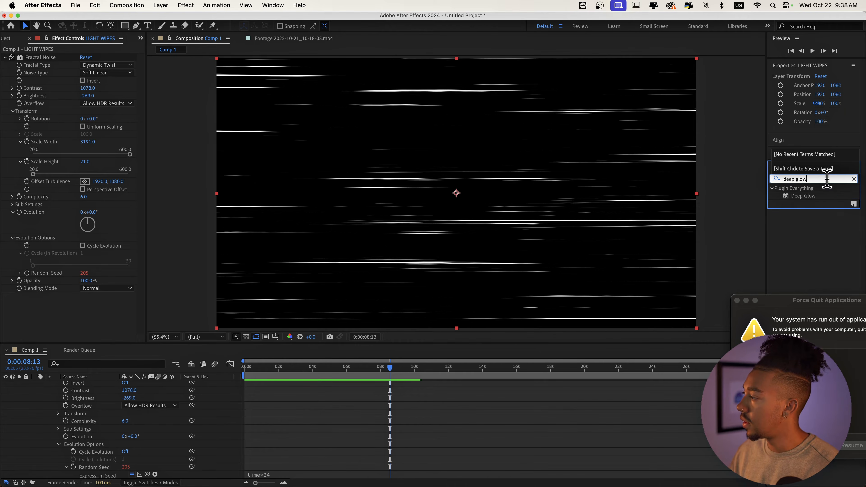
double_click(812, 197)
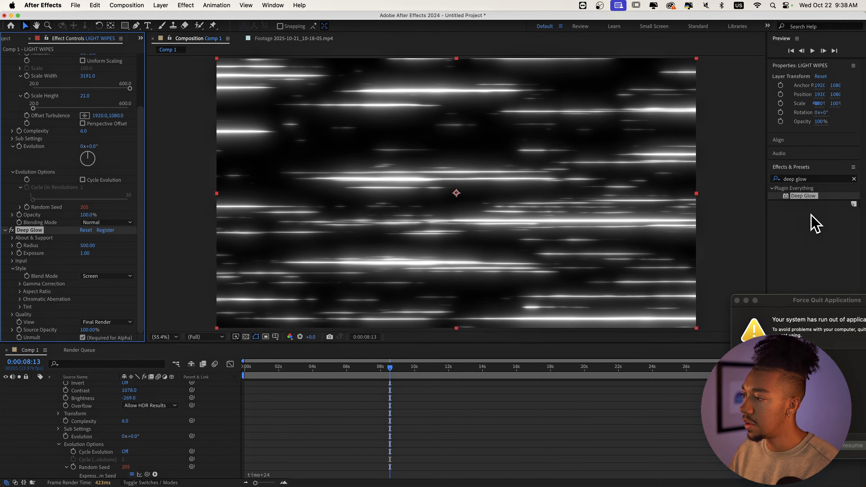
key(Home)
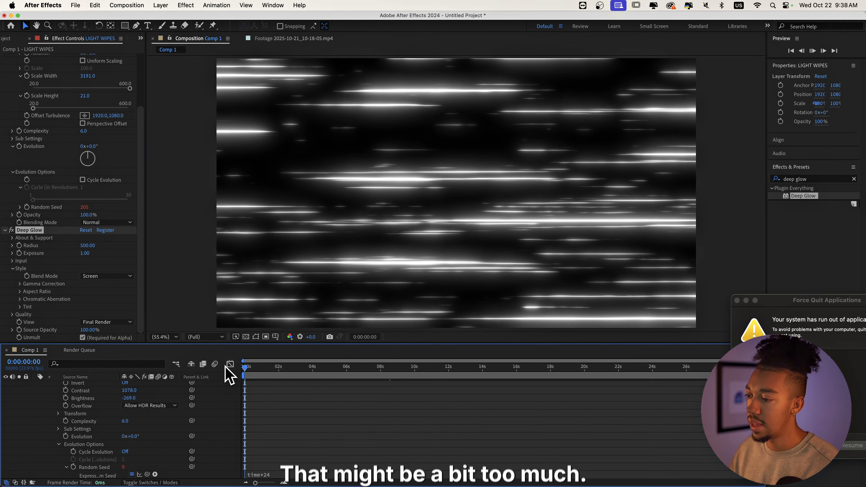
Preview the glowing light trails from the beginning of the composition
click(246, 370)
key(space)
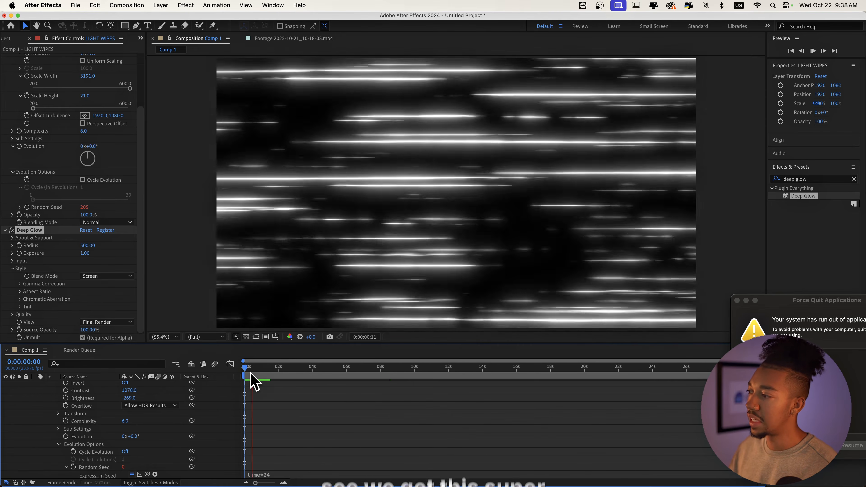
key(space)
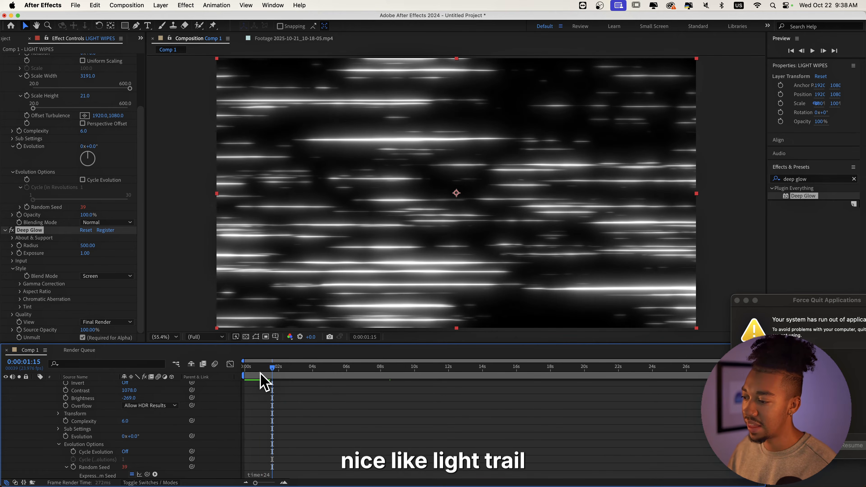
key(space)
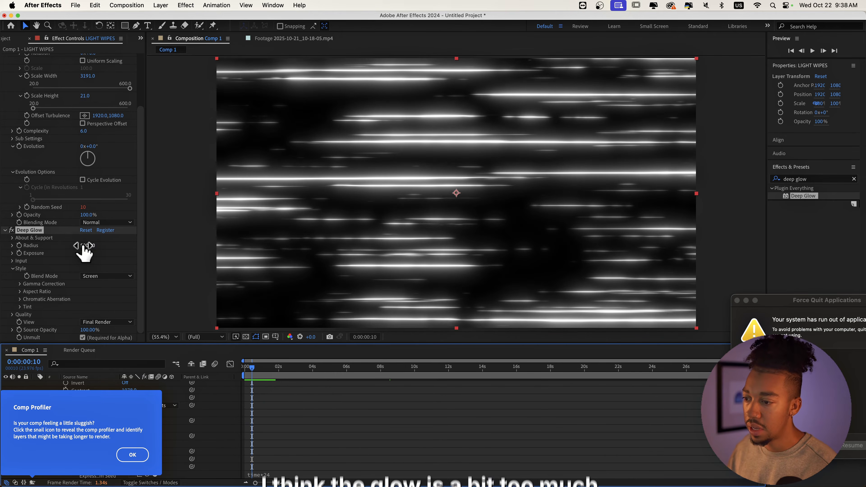
Set the Deep Glow Exposure to 0.5 and move the playhead back to the start
click(87, 253)
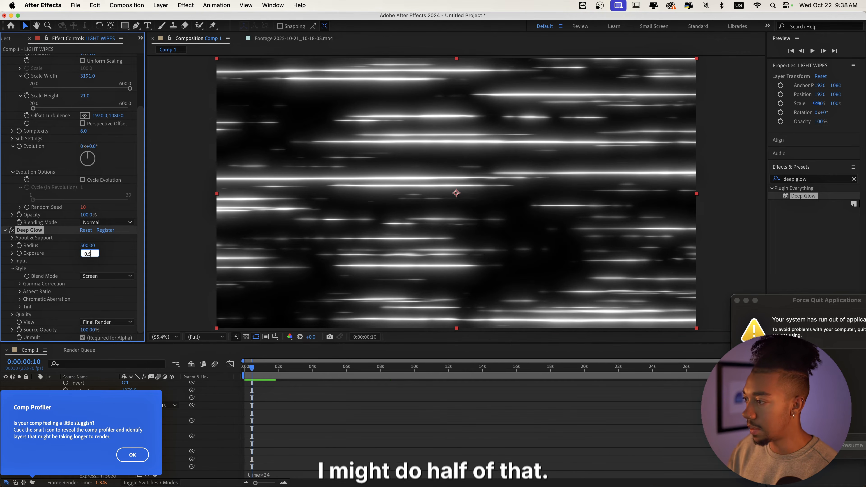
key(Return)
drag(261, 362, 246, 367)
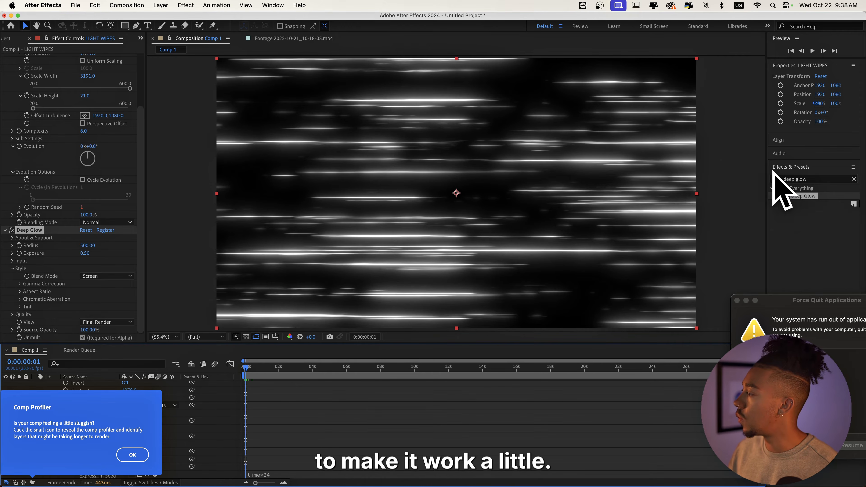
Search the effects for optics and apply Optics Compensation to the layer
double_click(814, 178)
triple_click(809, 178)
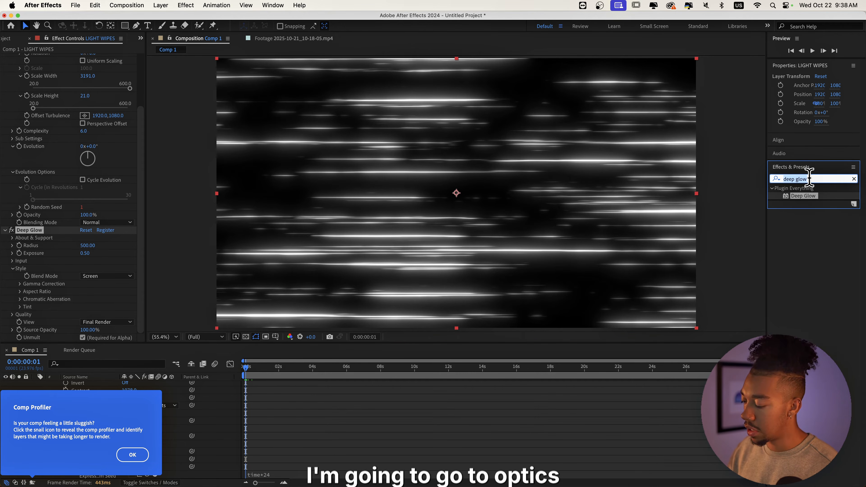
text(opit)
key(BackSpace)
key(BackSpace)
text(t)
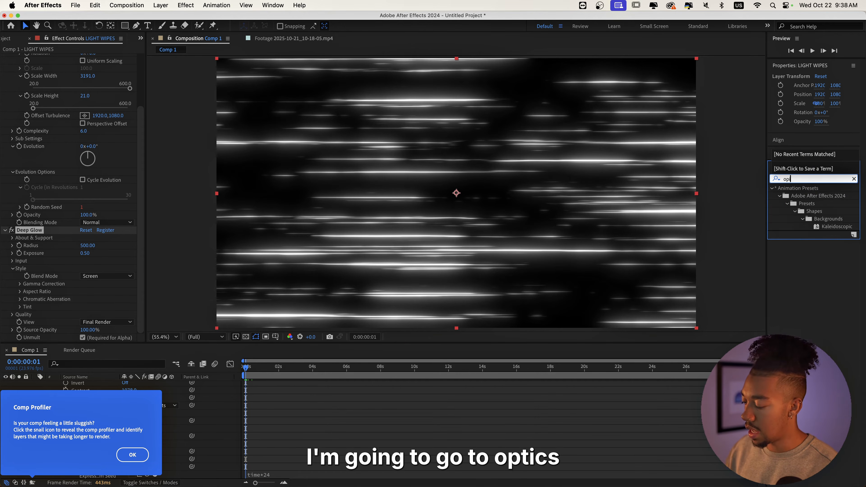
text(ics)
double_click(814, 196)
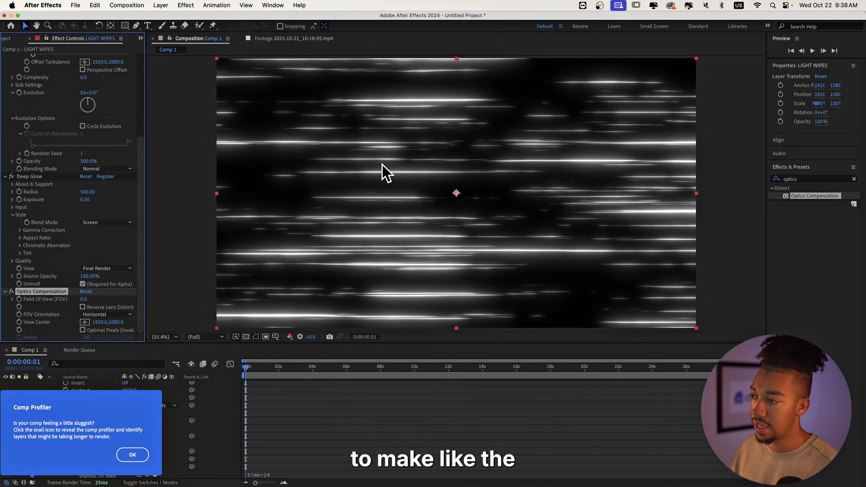
Enable Reverse Lens Distortion and set the Field Of View to about 94.6, then play the preview
click(82, 307)
mouse_move(85, 300)
mouse_down()
mouse_move(516, 315)
mouse_move(524, 324)
mouse_up()
key(space)
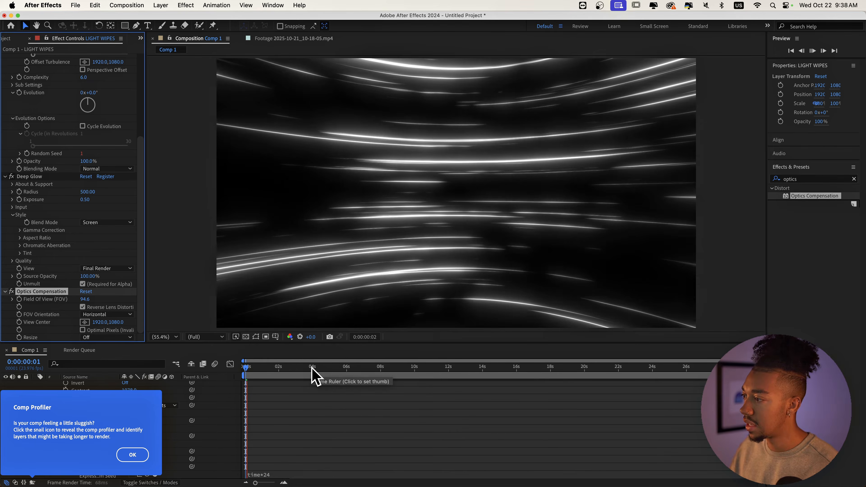
Dismiss the Comp Profiler notice and preview the curved light trails
key(space)
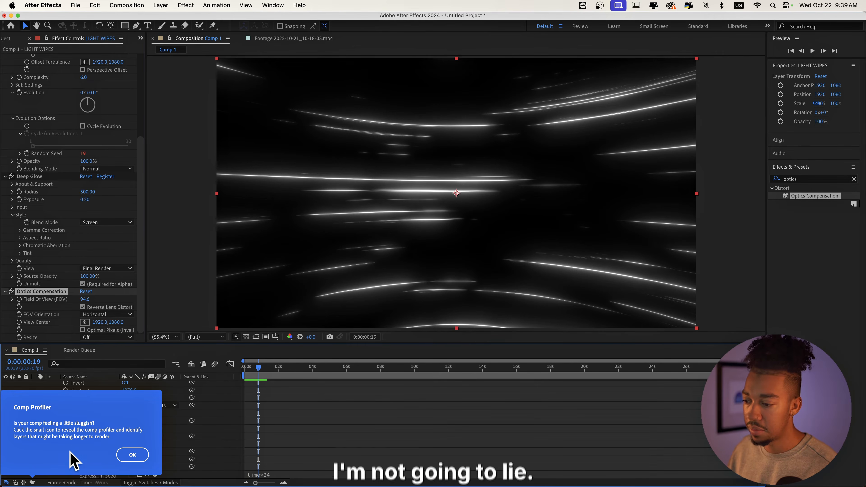
click(133, 455)
key(space)
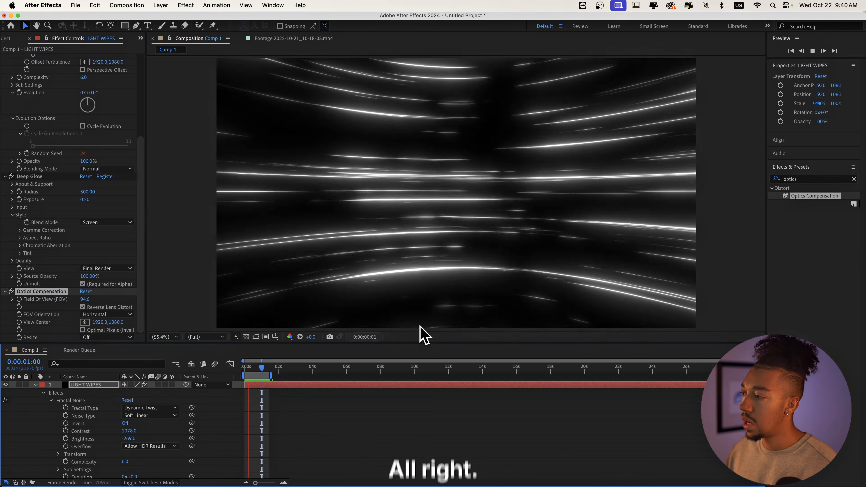
key(space)
scroll(37, 254, up, 5)
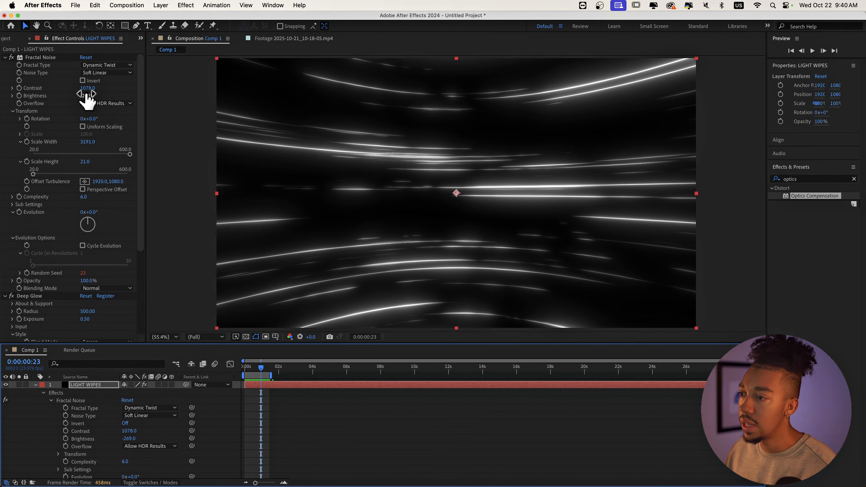
drag(86, 97, 4, 104)
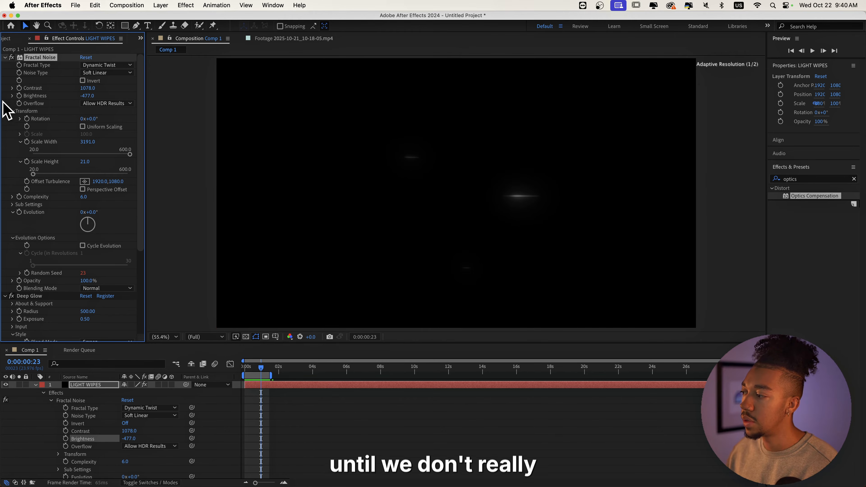
click(253, 385)
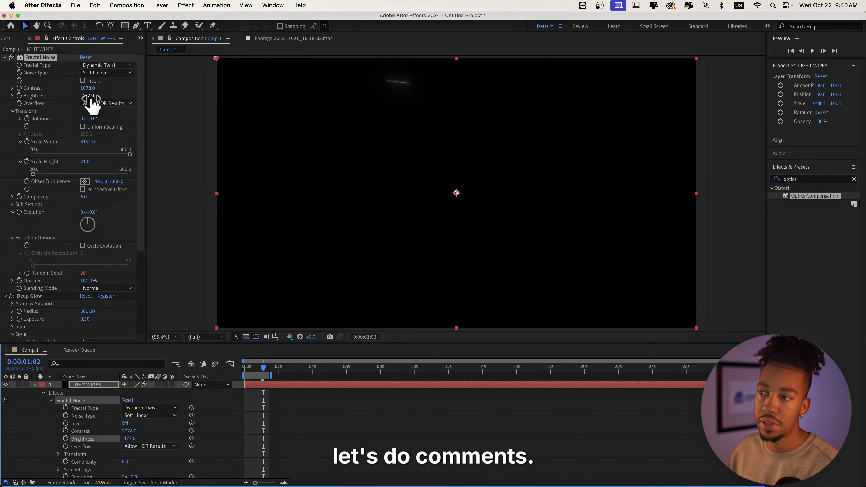
key(super+z)
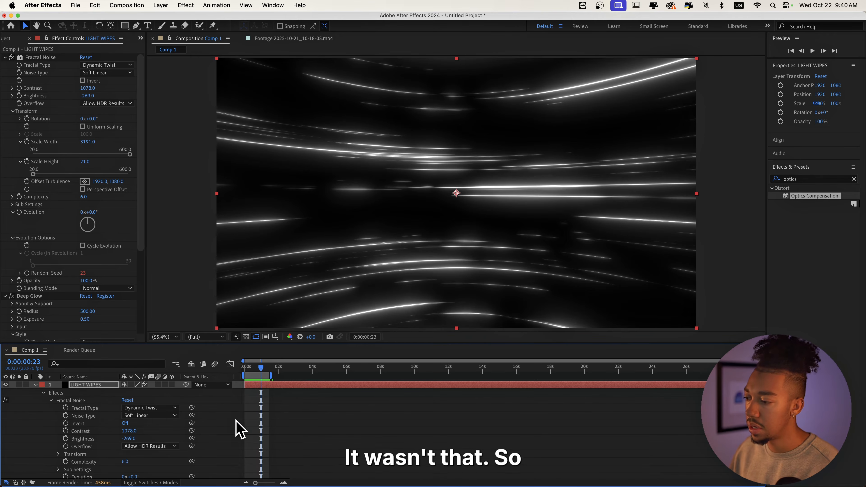
Keyframe Brightness at -269 near 0:16 and add darker Brightness keyframes at the start and at 1:09, about -659
click(256, 367)
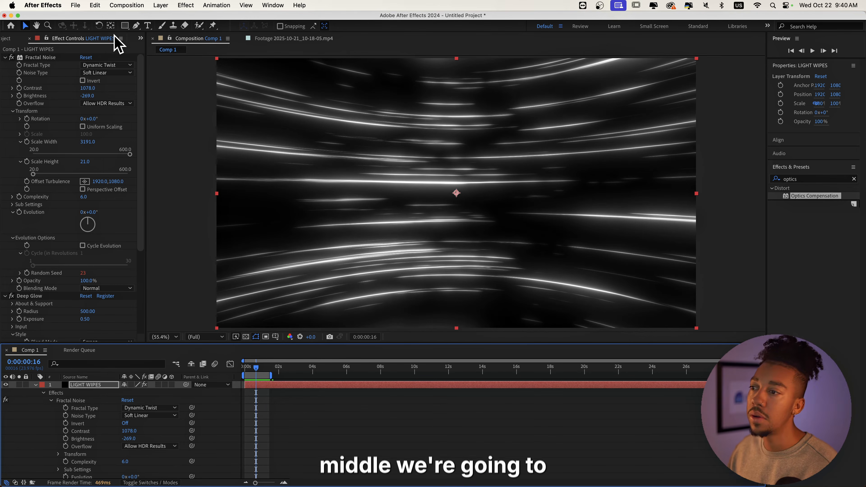
click(19, 95)
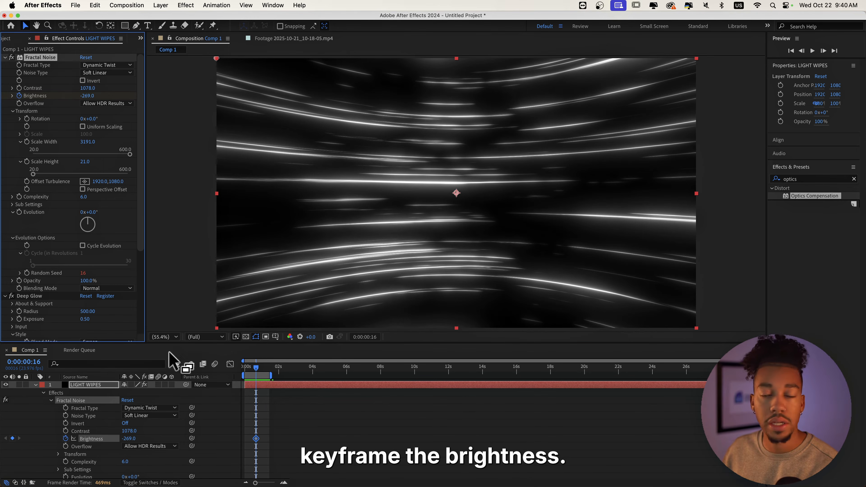
drag(253, 368, 232, 369)
mouse_move(89, 95)
mouse_down()
mouse_move(54, 97)
mouse_move(79, 100)
mouse_up()
drag(247, 369, 269, 367)
drag(92, 96, 76, 98)
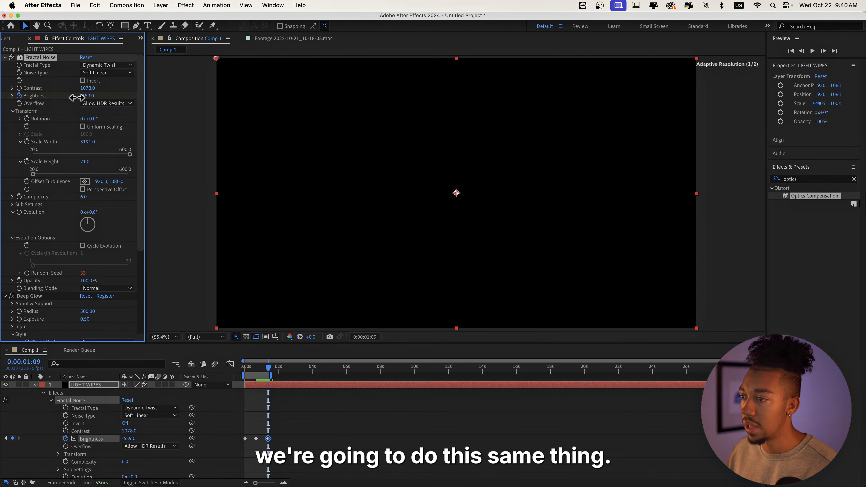
Reveal the Brightness keyframes in the timeline and apply Easy Ease to them
click(246, 367)
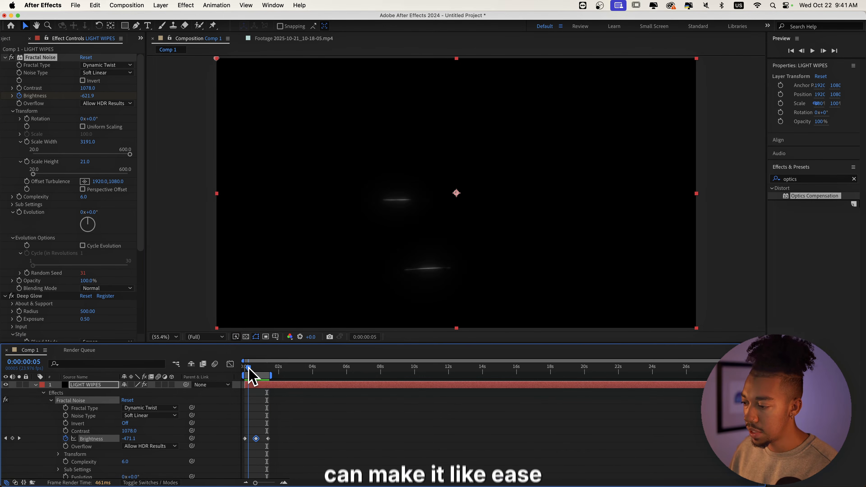
drag(249, 368, 252, 368)
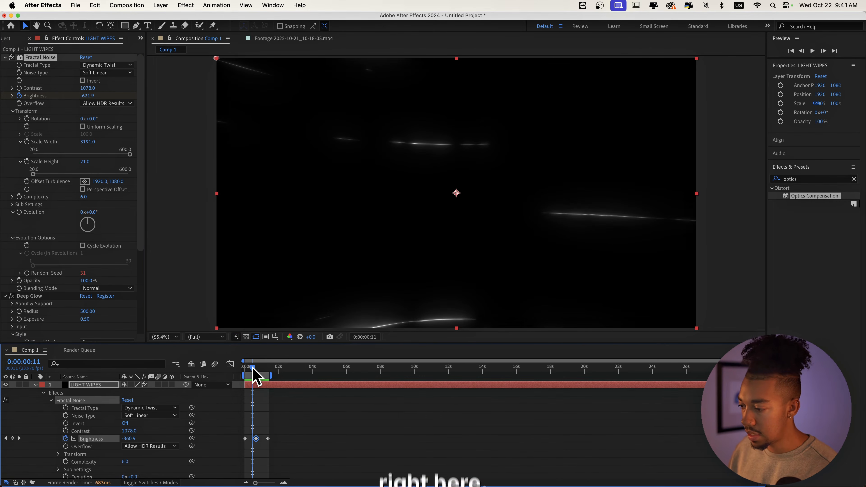
key(u)
right_click(255, 400)
mouse_move(290, 477)
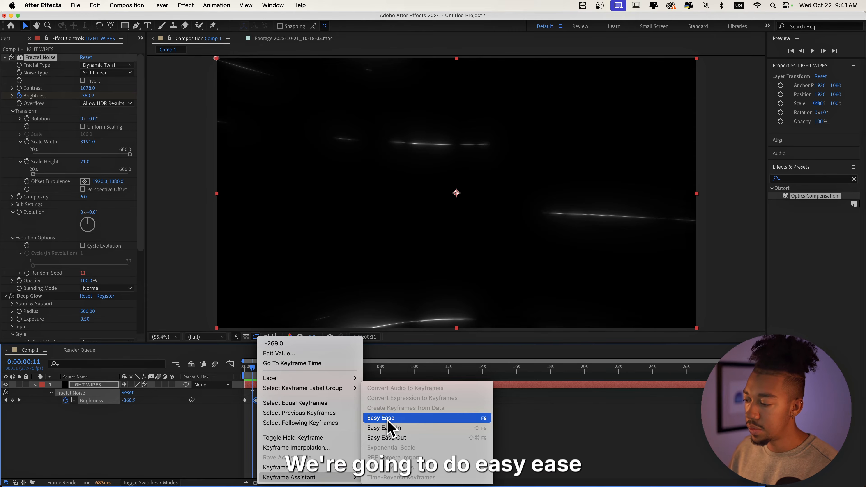
click(388, 421)
Preview the brightness fade animation from the start
click(251, 369)
mouse_move(252, 369)
mouse_down()
mouse_move(280, 367)
mouse_move(251, 368)
mouse_up()
key(space)
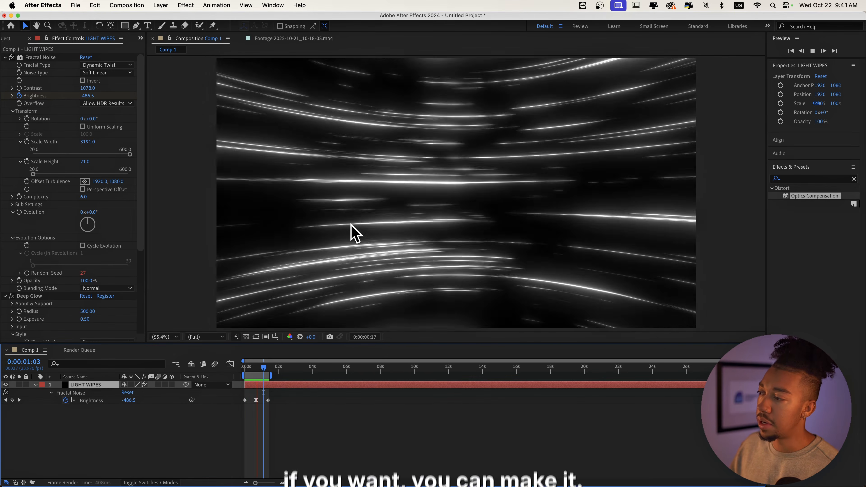
key(space)
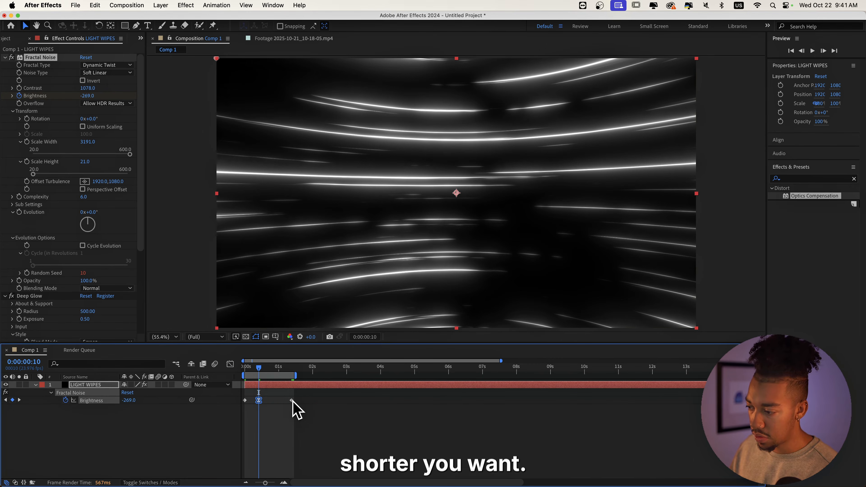
Pull the later Brightness keyframes closer, to about 0:10 and 0:21, to shorten the fade, and preview from the start
drag(292, 400, 273, 400)
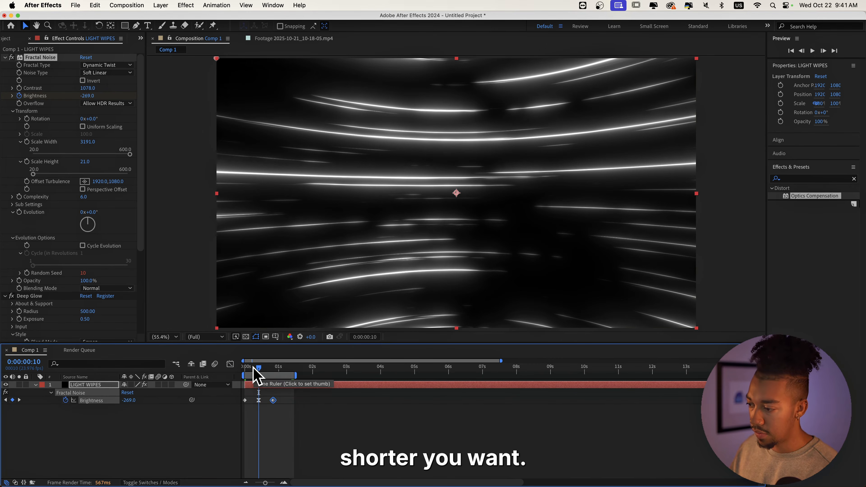
click(245, 367)
key(space)
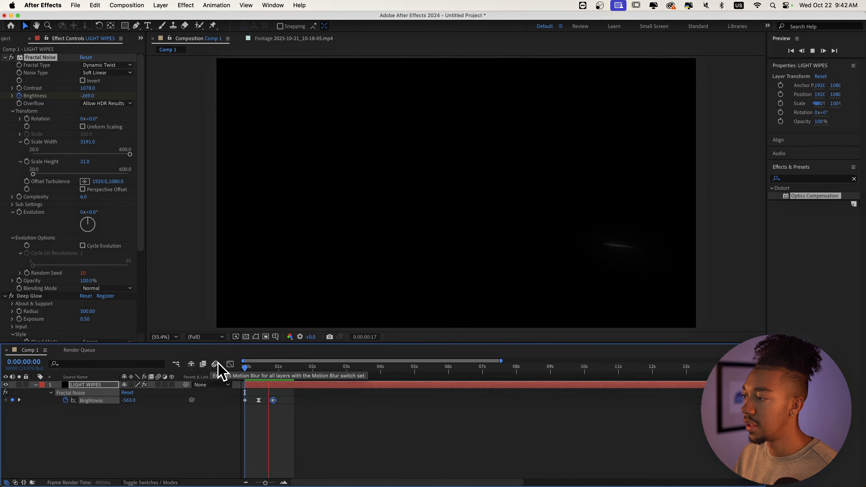
Set the Brightness keyframe at 0:10 to -221 and play the animation
click(260, 367)
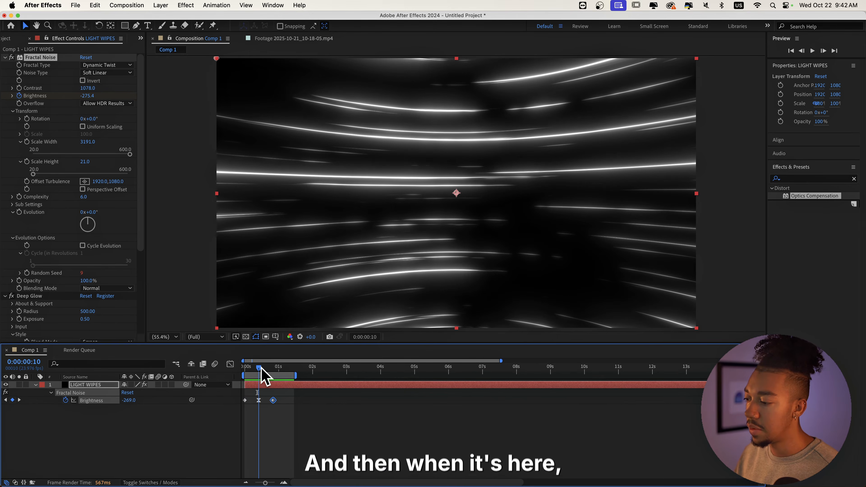
drag(89, 99, 114, 103)
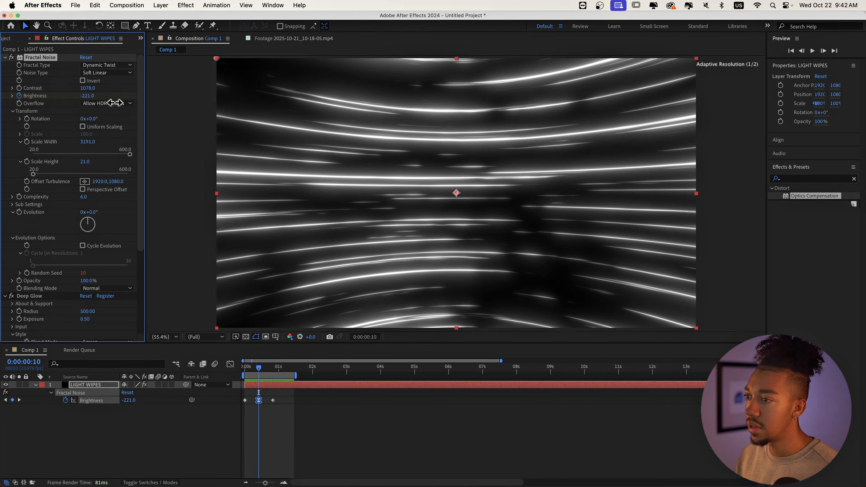
key(space)
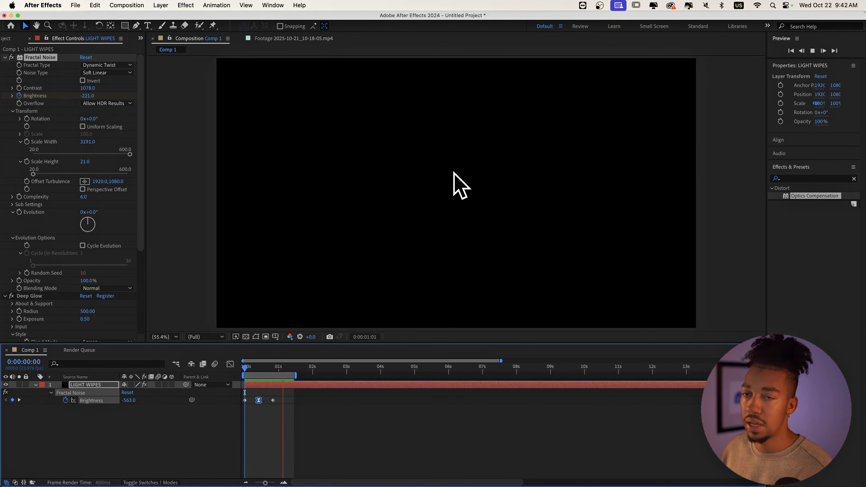
Stop playback, switch to the Project panel and start a new composition
key(space)
click(275, 369)
click(8, 39)
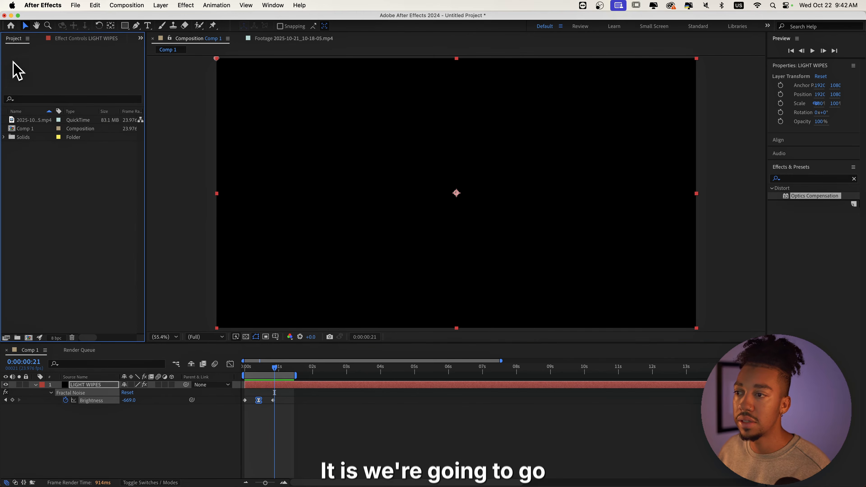
right_click(27, 166)
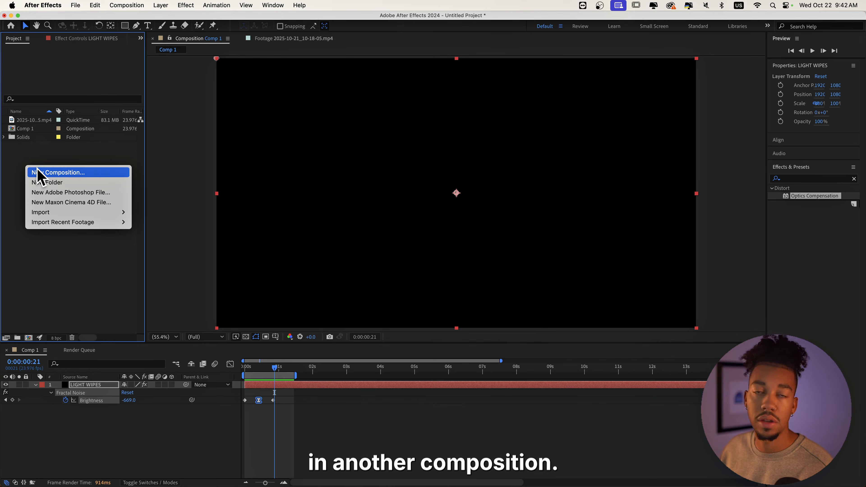
click(57, 172)
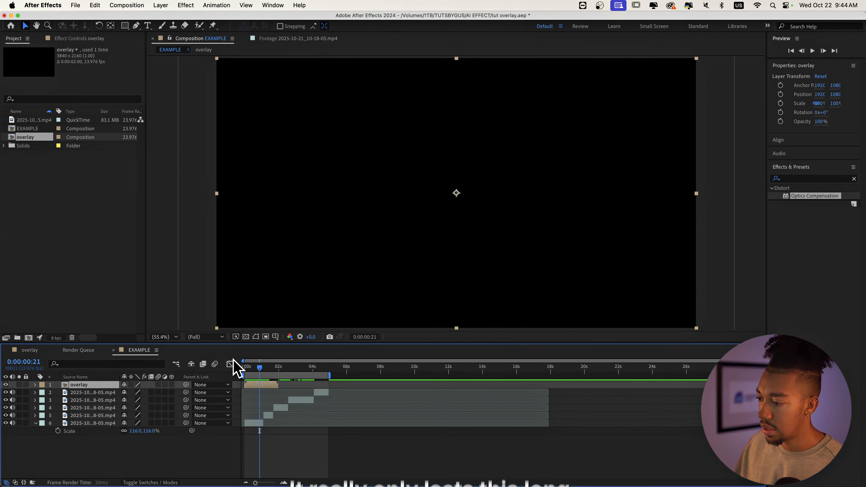
Preview the nested overlay layer on top of the footage in the EXAMPLE composition
drag(253, 367, 260, 384)
key(space)
key(space)
key(space)
key(space)
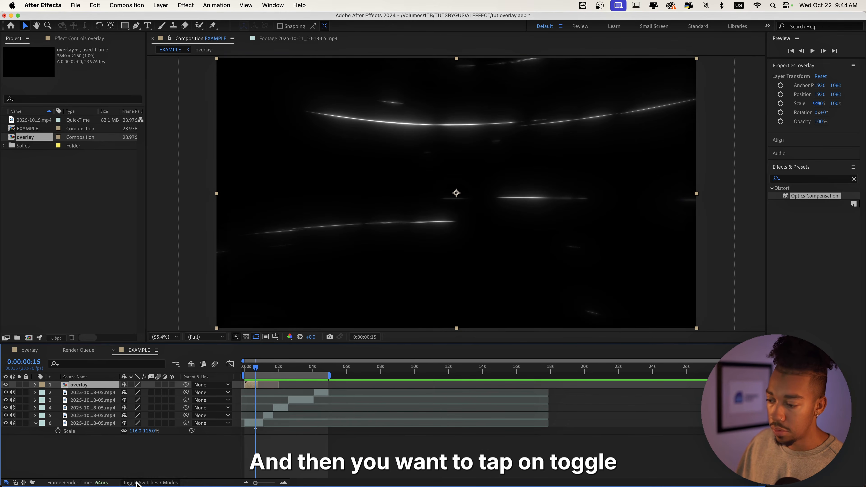
Set the overlay layer's blending mode to Screen and preview the result
click(163, 482)
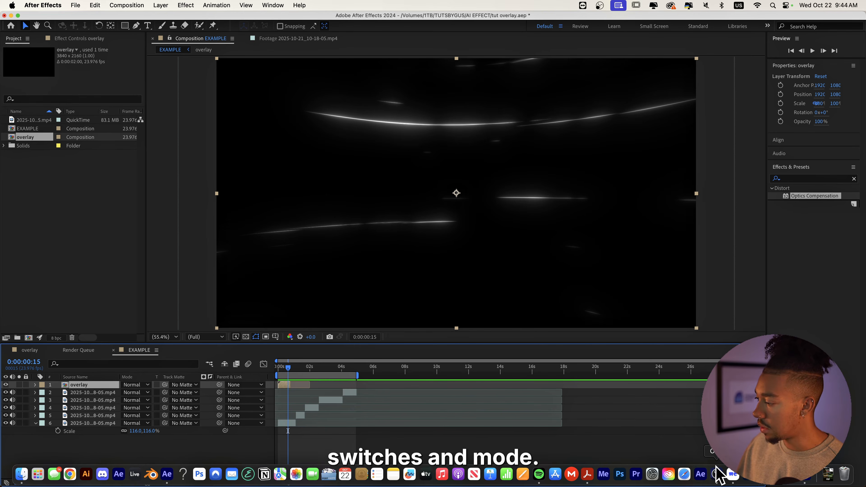
click(126, 385)
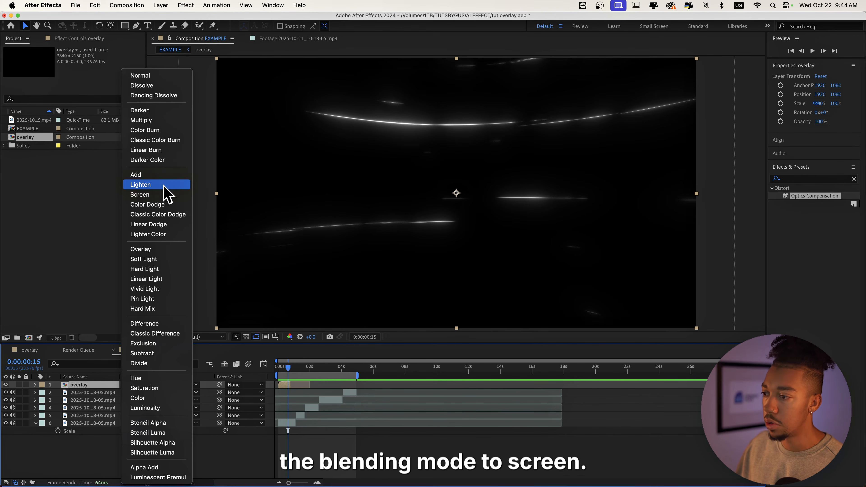
click(168, 195)
key(space)
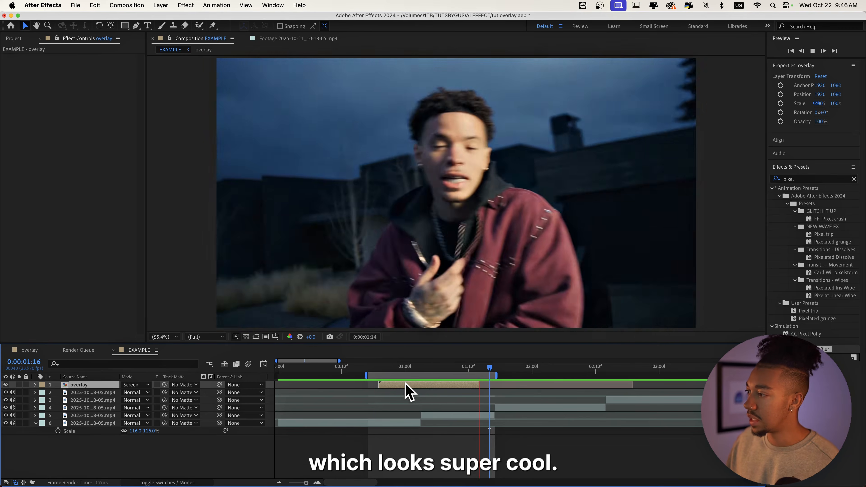
Open the overlay composition and raise the Fractal Noise Contrast to 1328
double_click(409, 385)
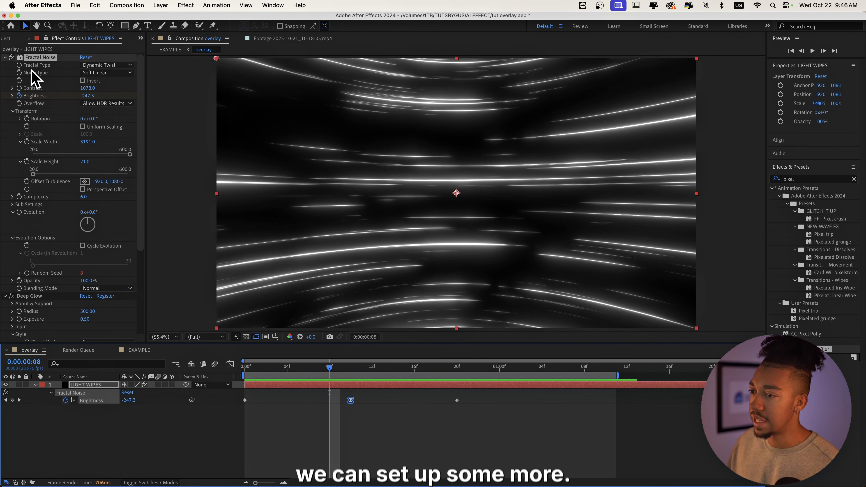
mouse_move(88, 82)
mouse_down()
mouse_move(326, 99)
mouse_move(184, 105)
mouse_move(223, 106)
mouse_up()
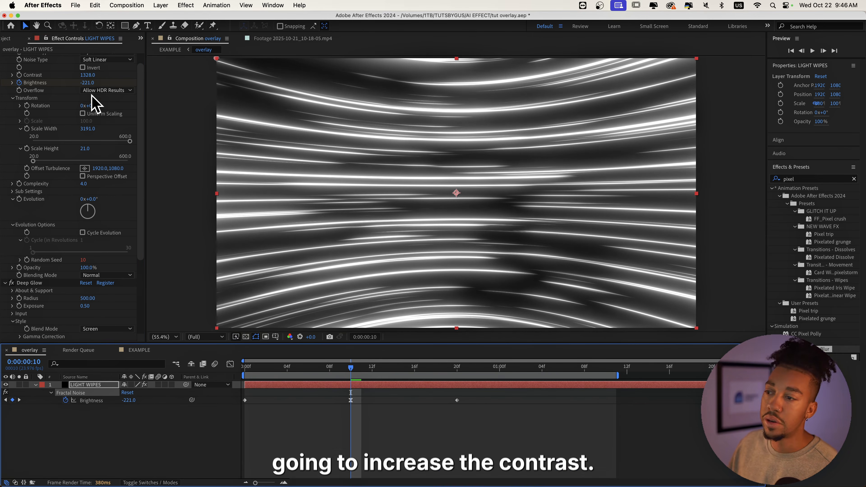
Increase the Fractal Noise Scale Height to 78 and preview from the start
drag(84, 154, 107, 151)
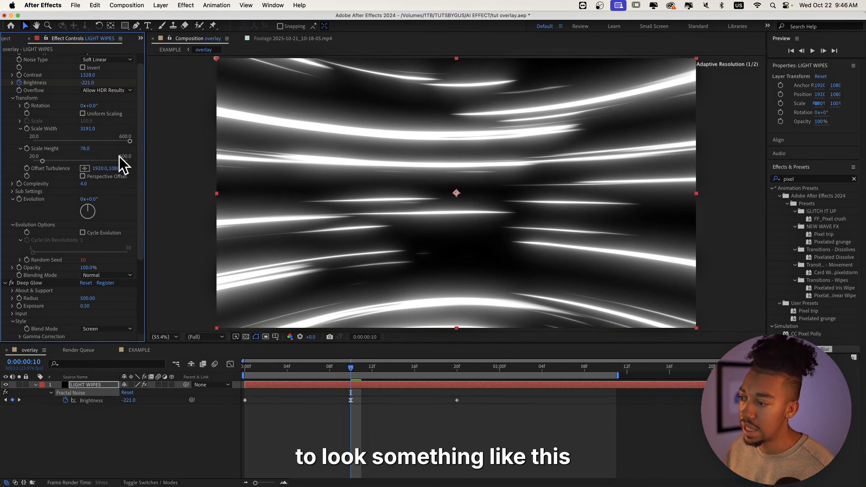
click(245, 366)
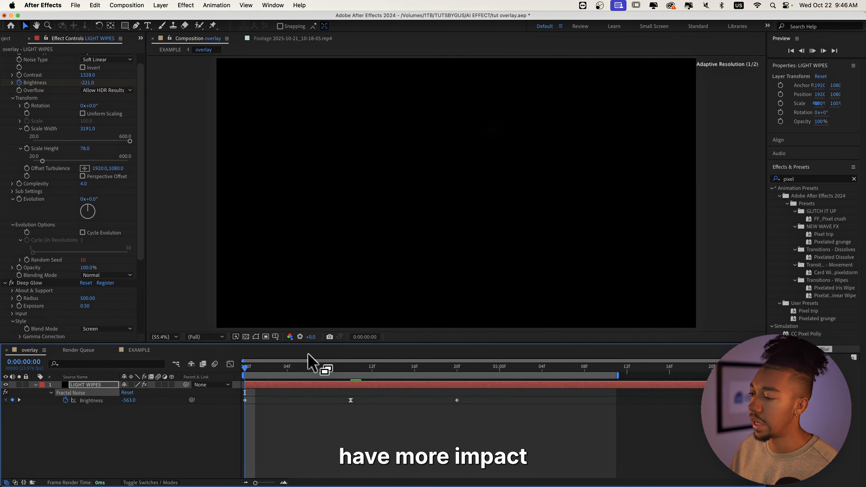
key(space)
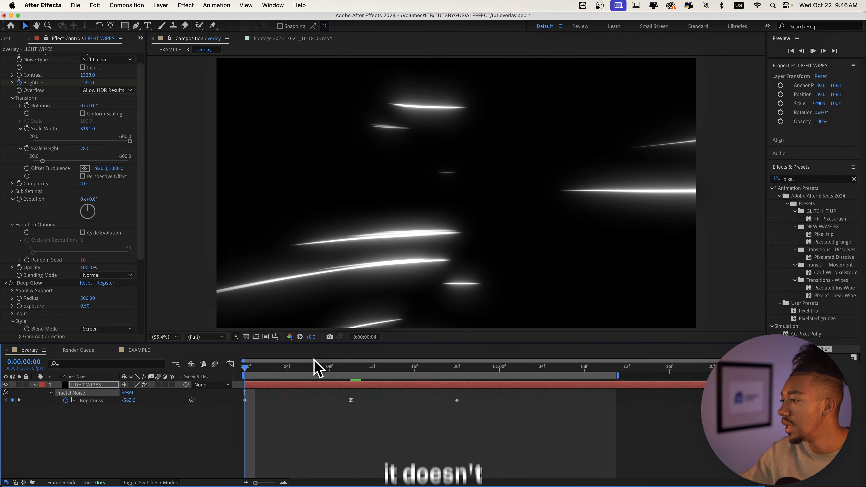
Play through the updated light wipe animation in the overlay composition
drag(326, 370, 228, 385)
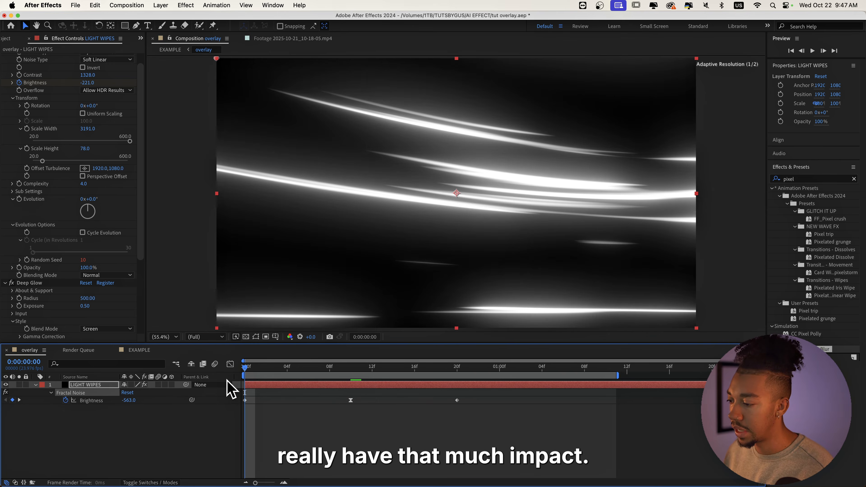
key(space)
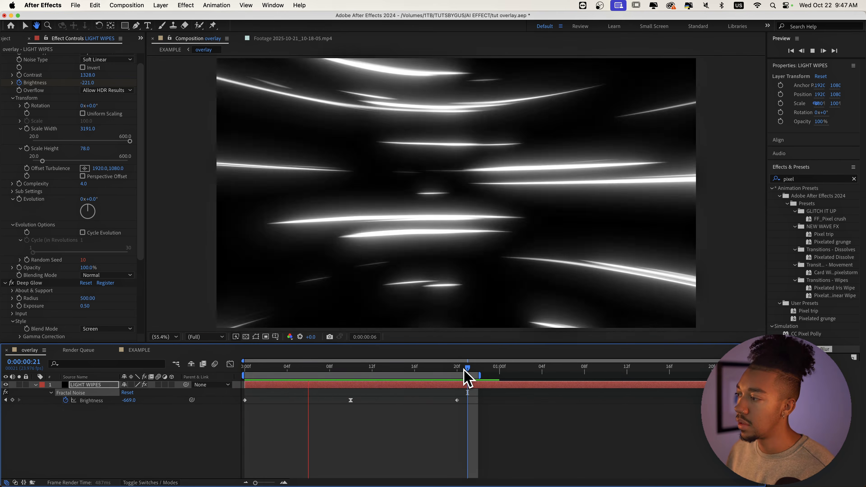
key(space)
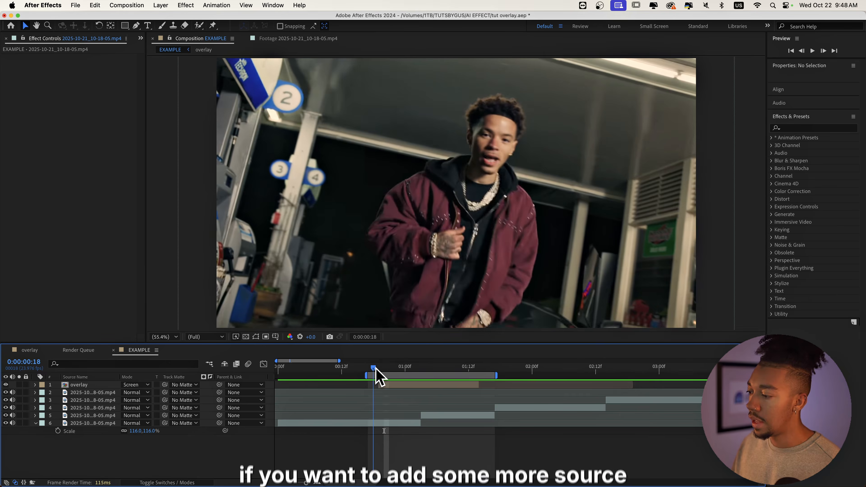
mouse_move(375, 368)
mouse_down()
mouse_move(423, 372)
mouse_move(411, 372)
mouse_up()
Add a new adjustment layer to the EXAMPLE composition
right_click(420, 472)
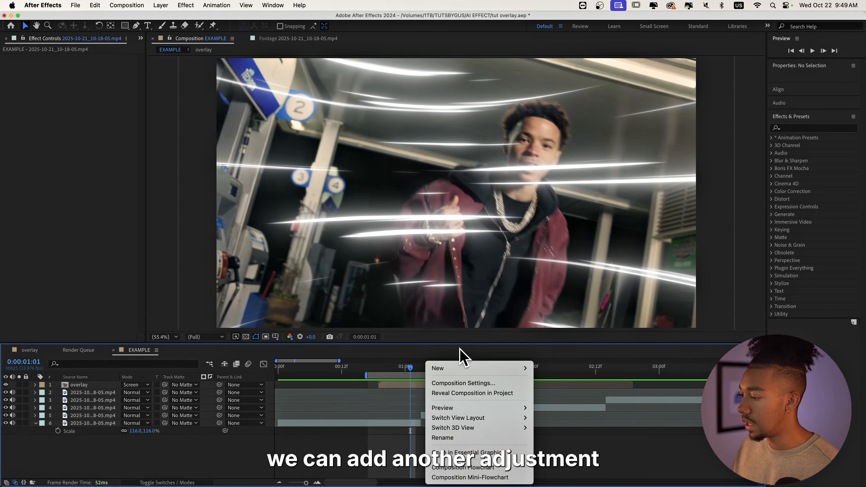
mouse_move(442, 365)
click(579, 465)
Apply the Light swipe user animation preset to the adjustment layer
click(772, 189)
click(778, 196)
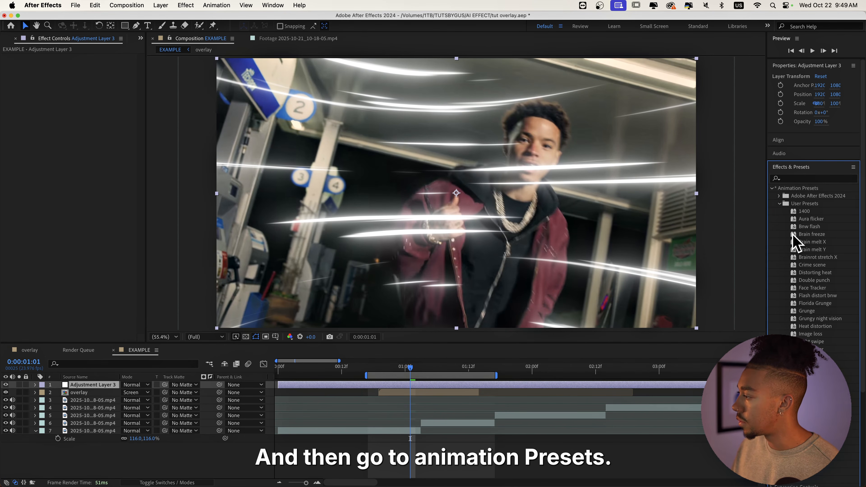
click(780, 242)
scroll(816, 297, down, 2)
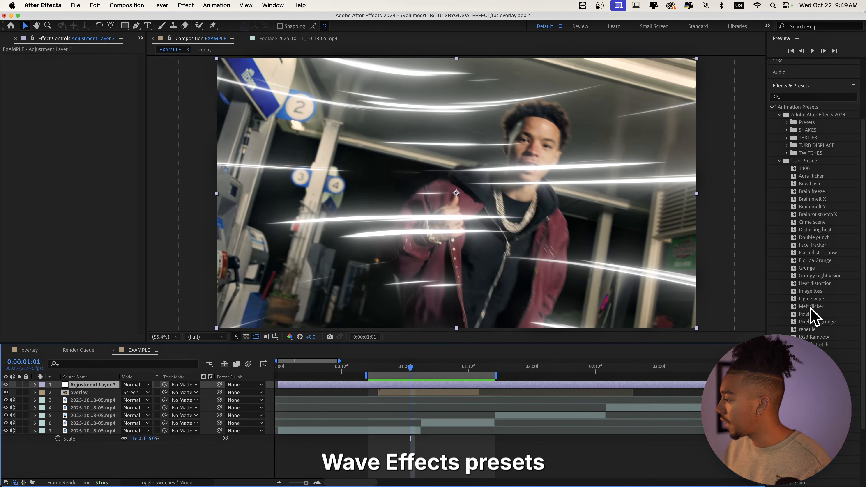
drag(818, 300, 409, 385)
Preview the composition with the light swipe preset from an earlier time
click(373, 368)
key(space)
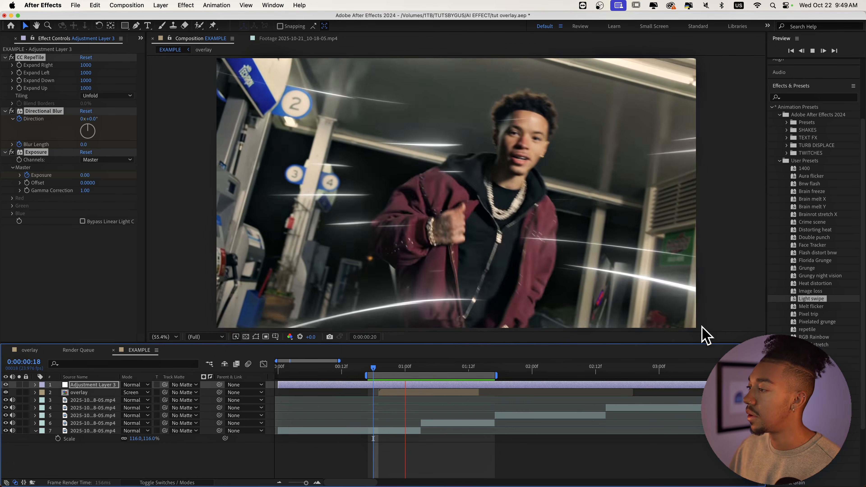
key(space)
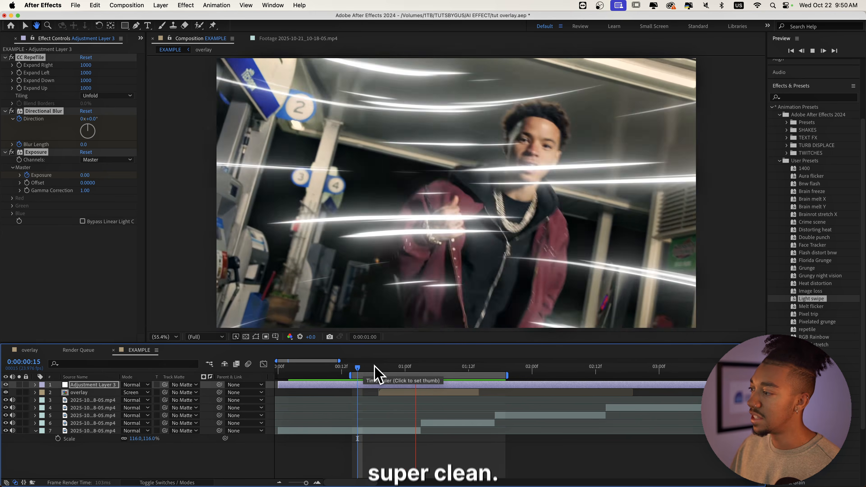